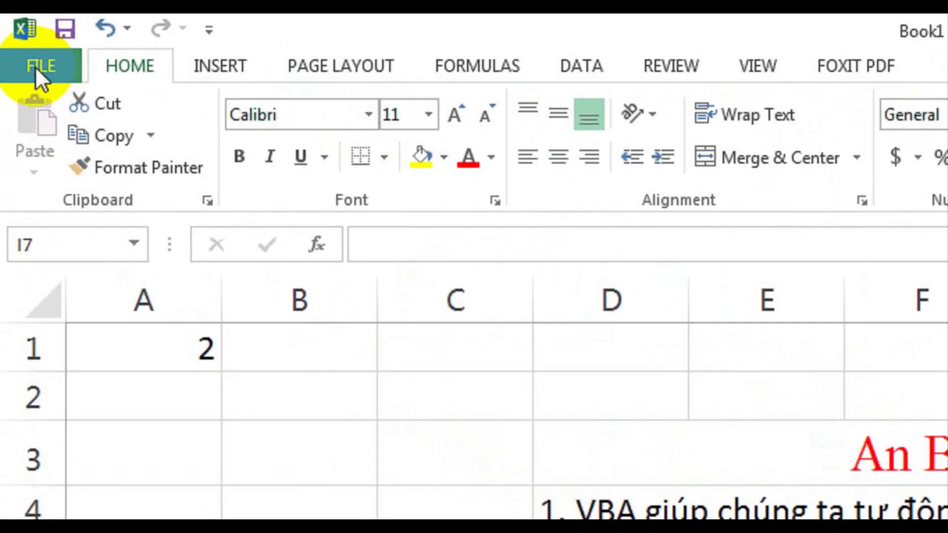
# Step: Tick Developer under Main Tabs in Excel Options' Customize Ribbon, then switch to the Developer tab
pyautogui.click(38, 67)
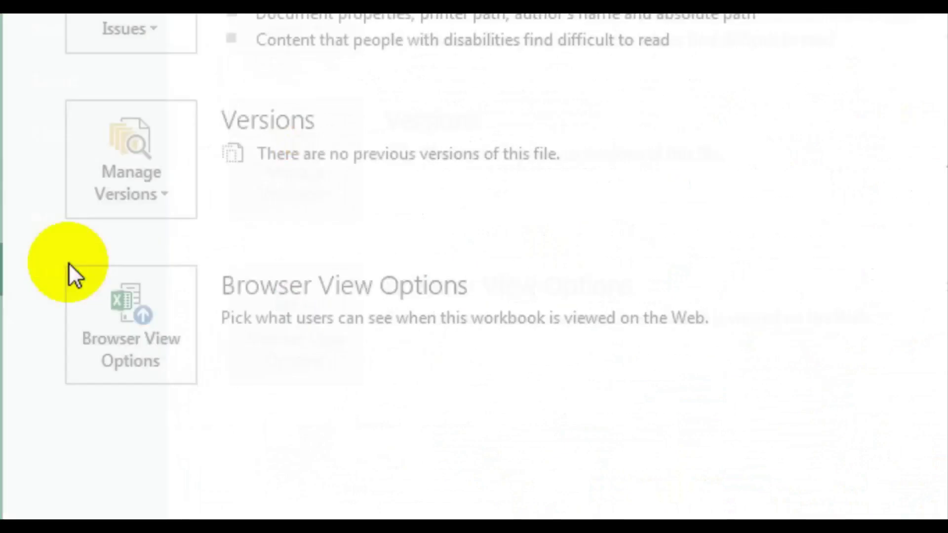
pyautogui.click(69, 267)
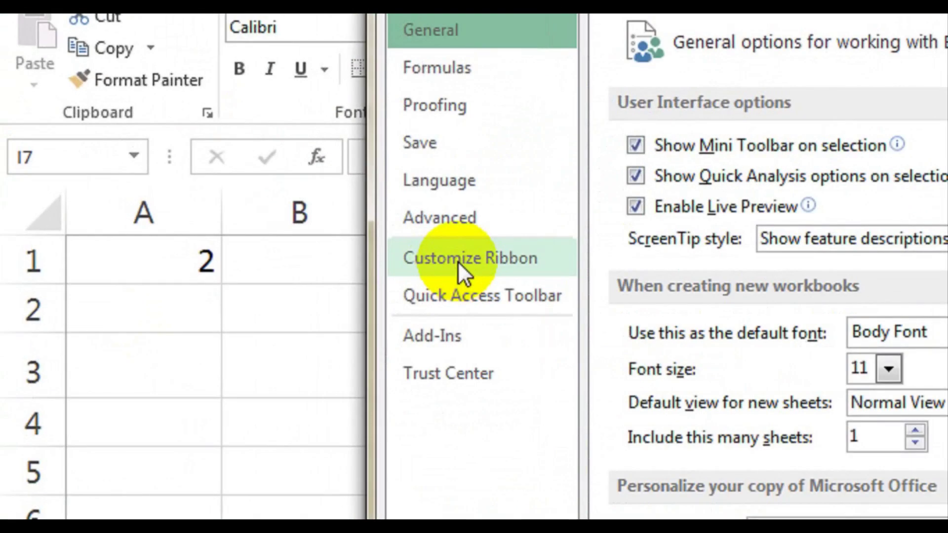
pyautogui.click(458, 262)
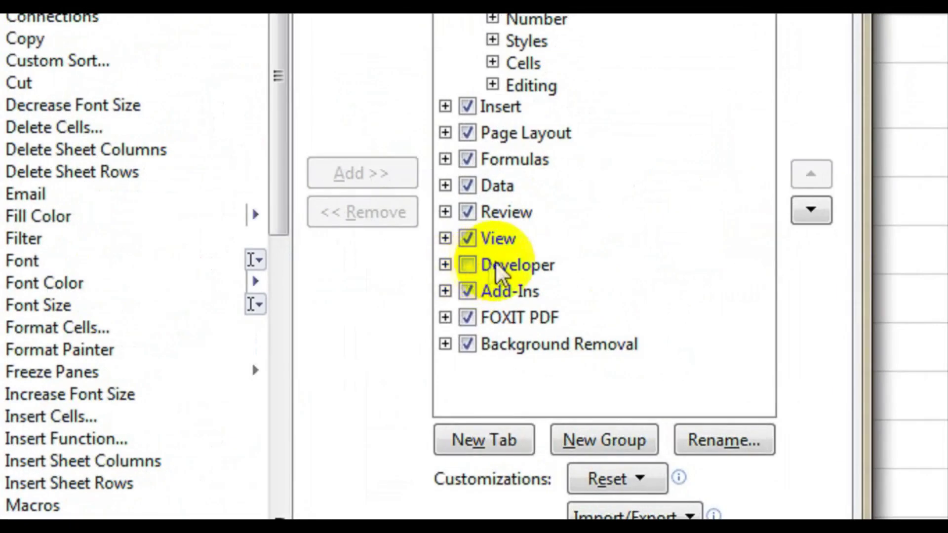
pyautogui.click(468, 267)
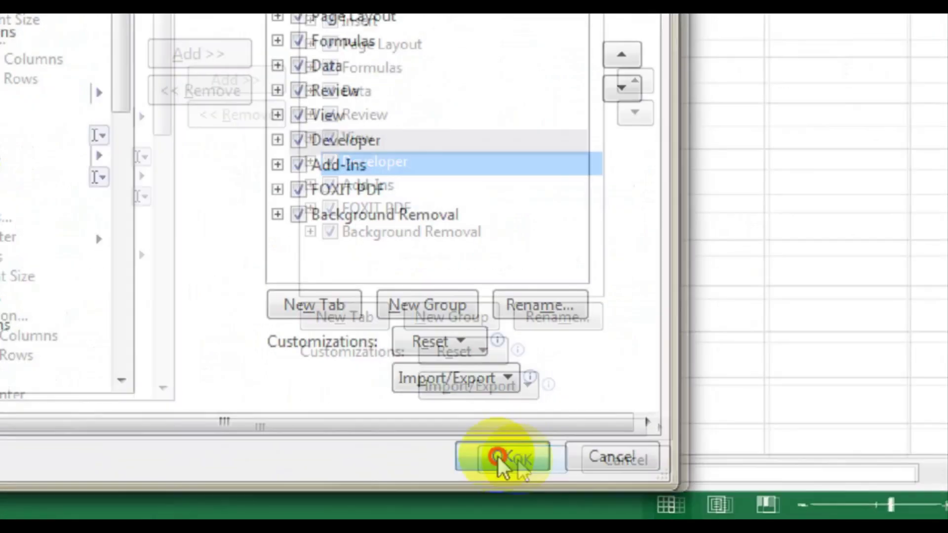
pyautogui.click(672, 488)
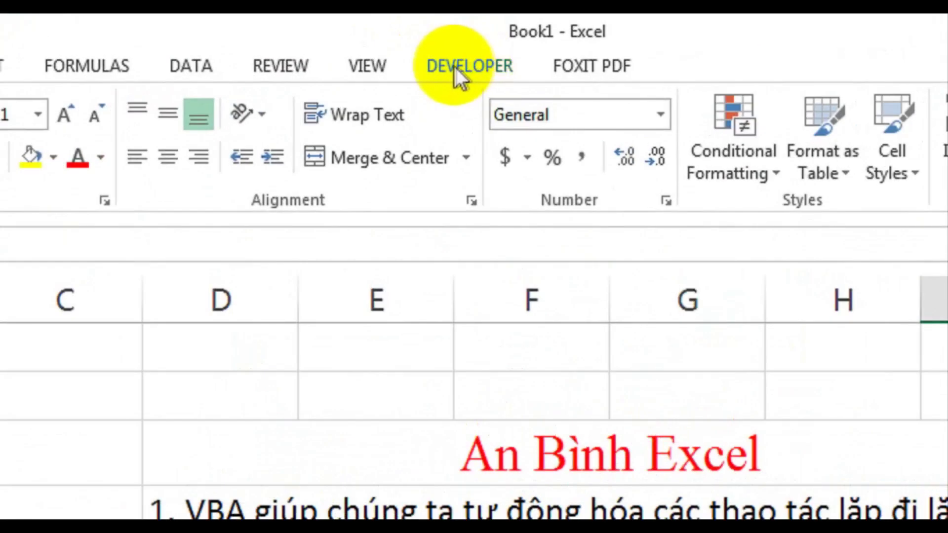
pyautogui.click(433, 43)
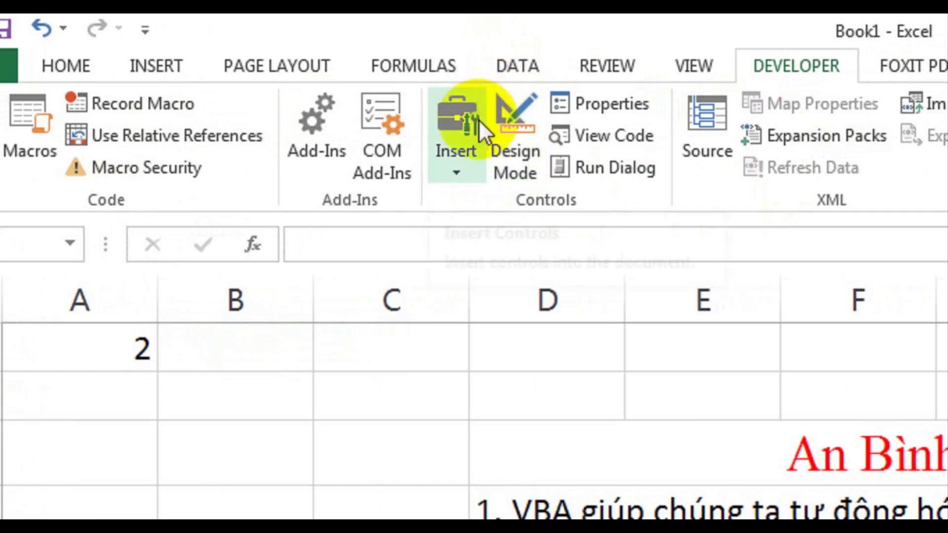
# Step: Show the Insert gallery of form and ActiveX controls
pyautogui.click(456, 166)
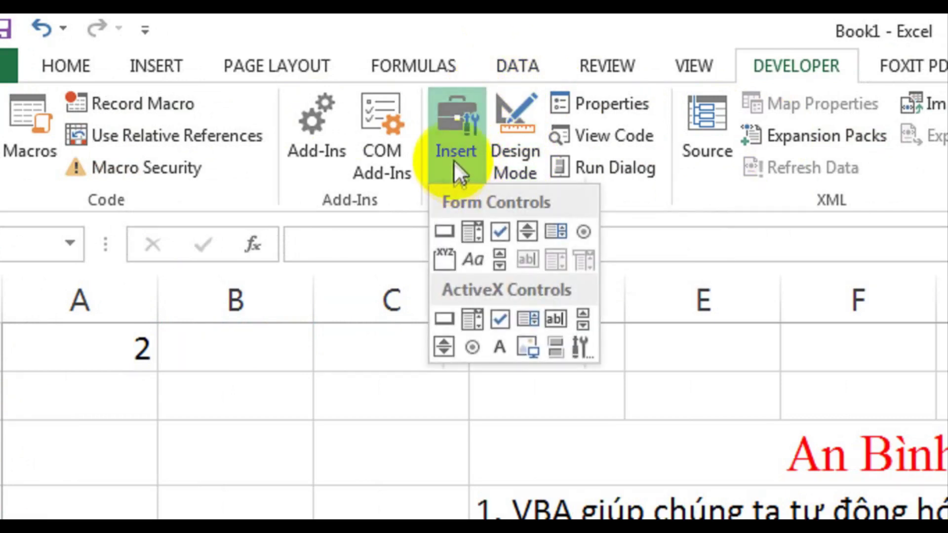
pyautogui.click(534, 135)
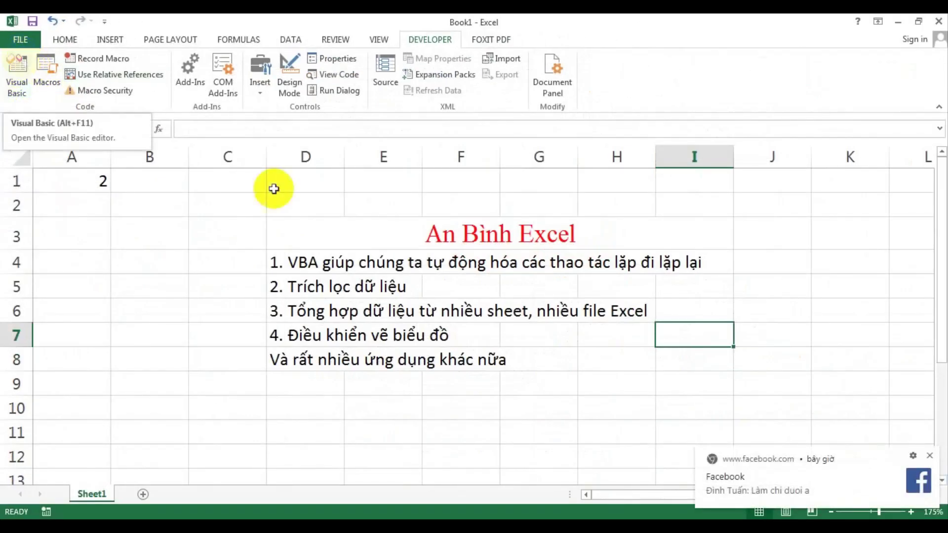
pyautogui.click(930, 456)
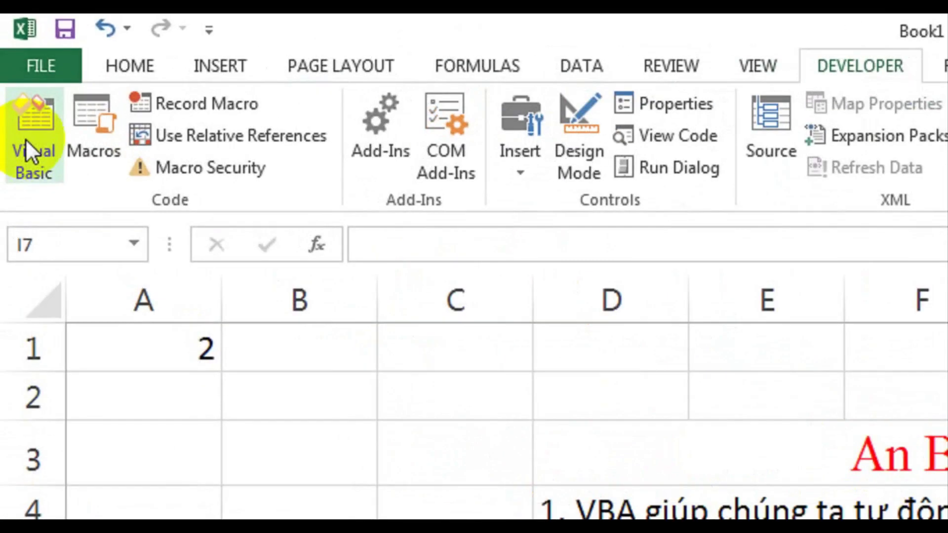
# Step: Open the Visual Basic editor, expand VBAProject (Book1), and show properties by category
pyautogui.click(14, 79)
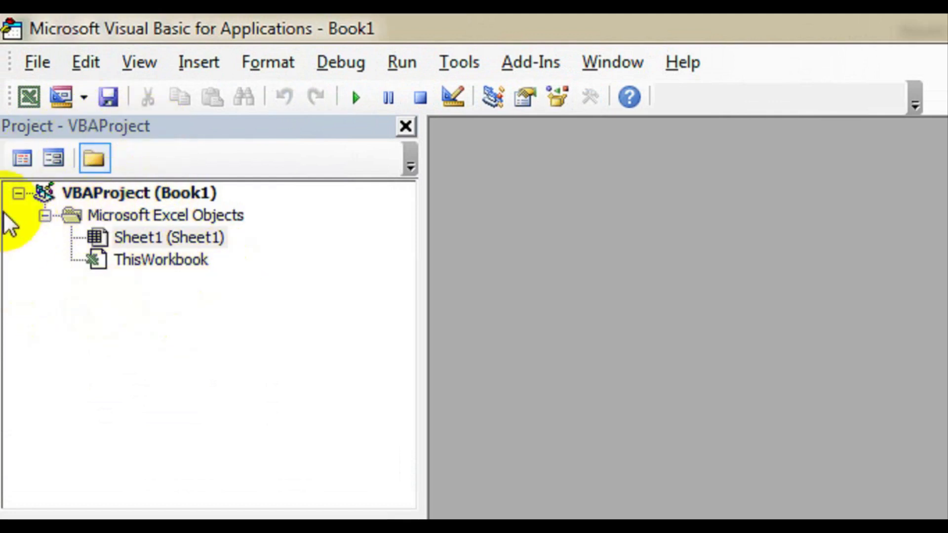
pyautogui.click(18, 193)
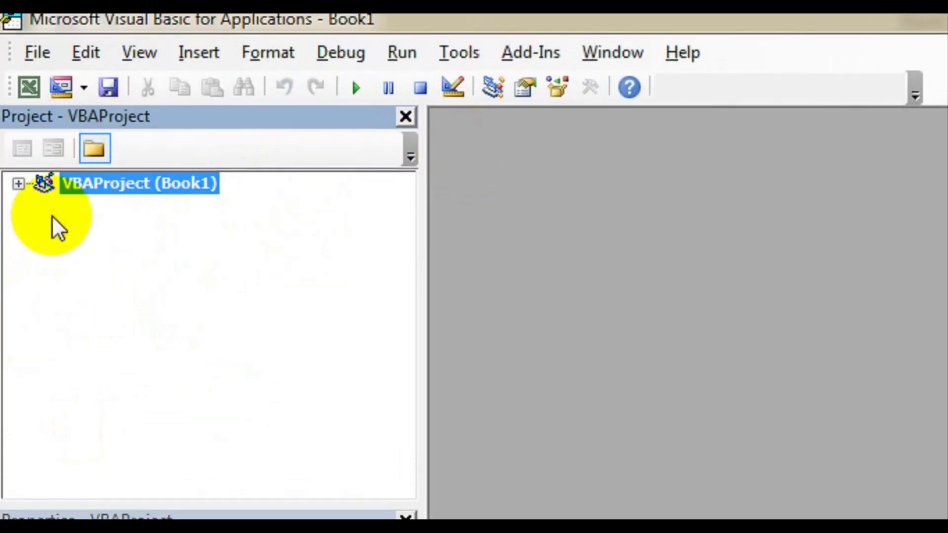
pyautogui.click(16, 184)
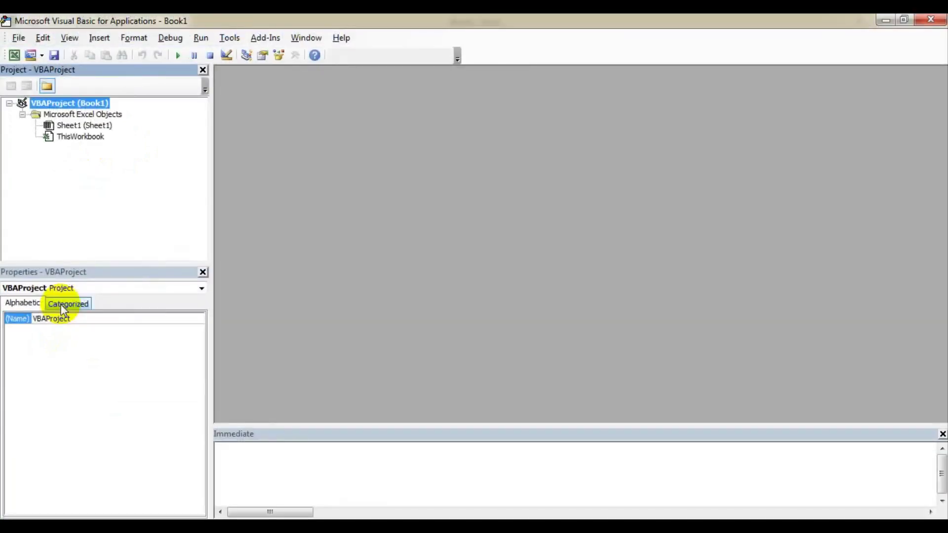
pyautogui.click(123, 271)
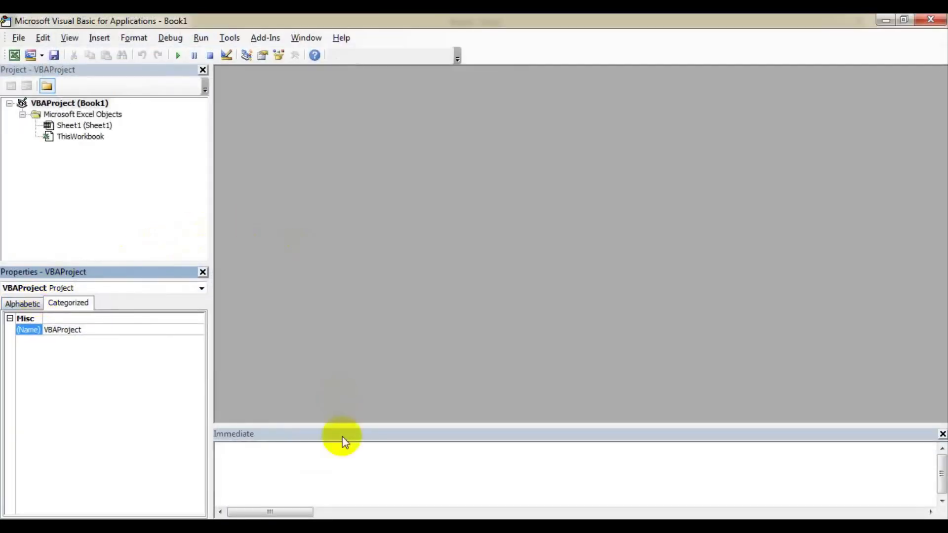
# Step: Enter a Range("A1") command in the Immediate window
pyautogui.click(499, 360)
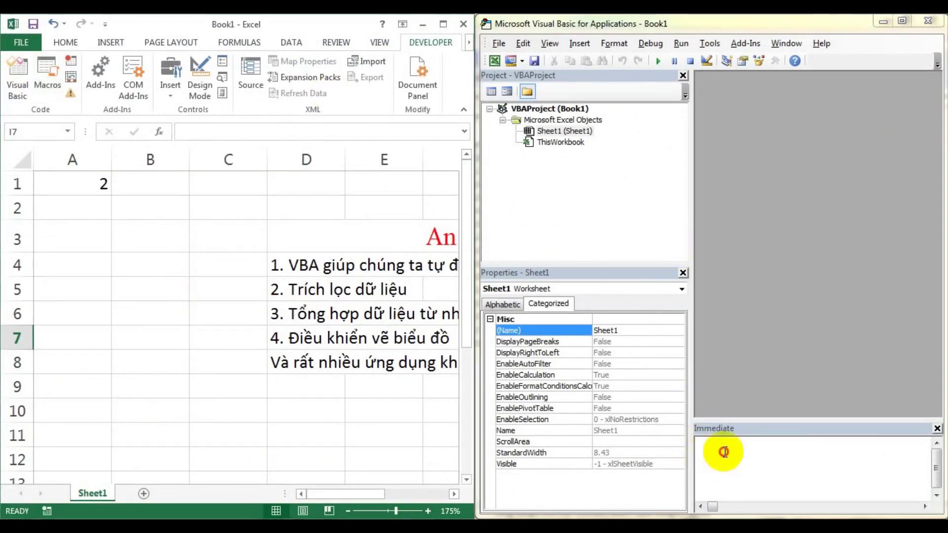
pyautogui.click(724, 452)
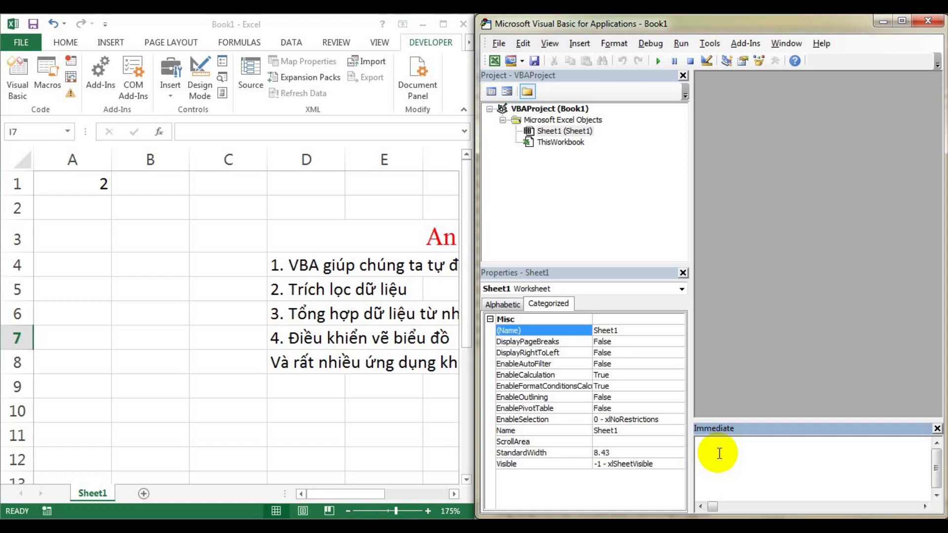
pyautogui.write('range')
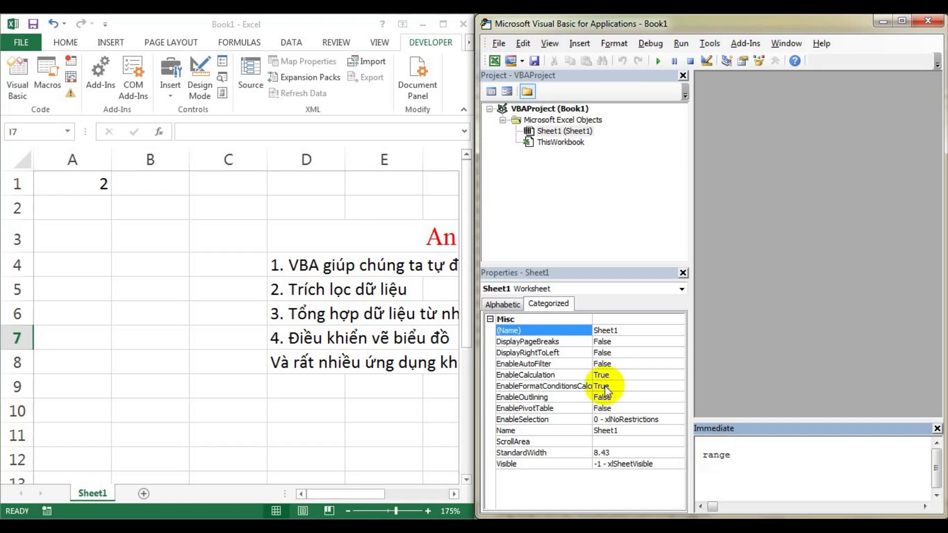
pyautogui.write('("A1"')
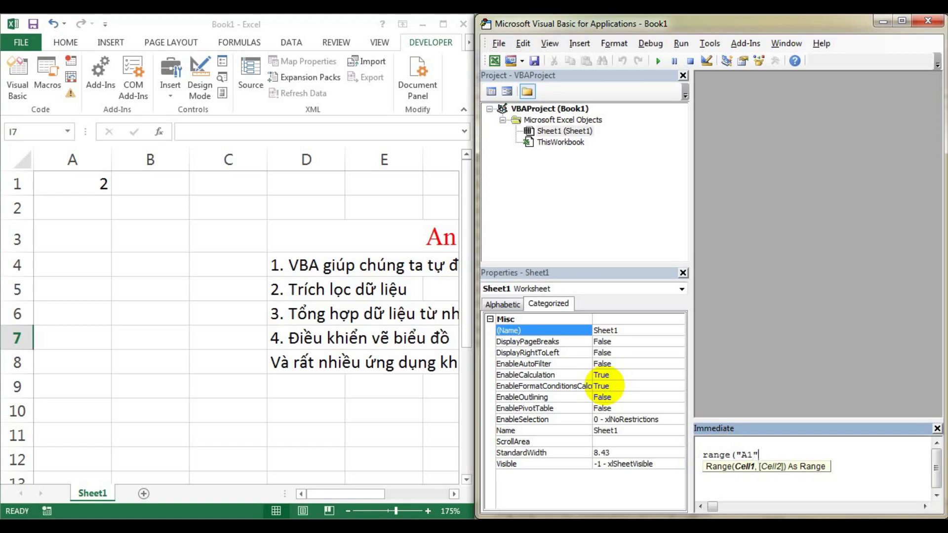
pyautogui.write(')="An Bình Excel')
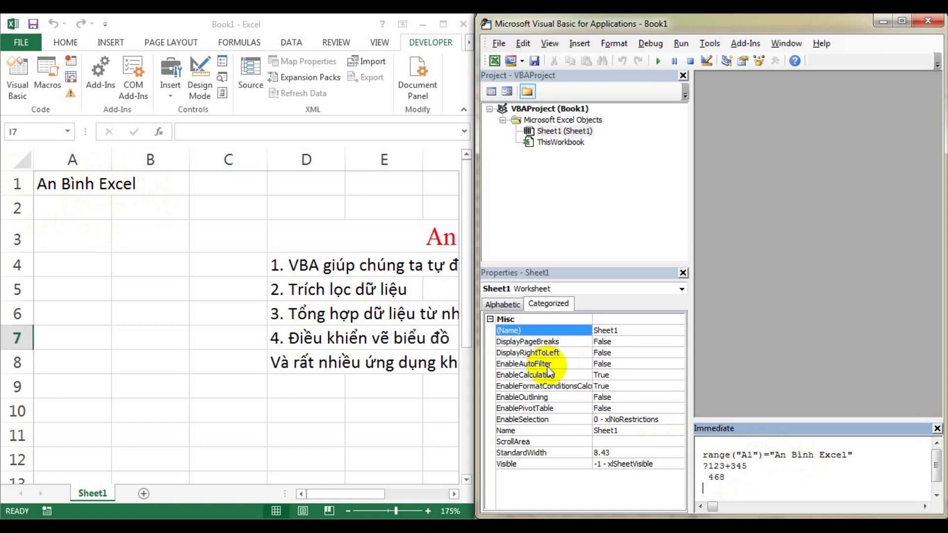
# Step: Run the 468 result line, dismiss the compile error, and clear all Immediate window text
pyautogui.moveTo(731, 477); pyautogui.dragTo(701, 486)
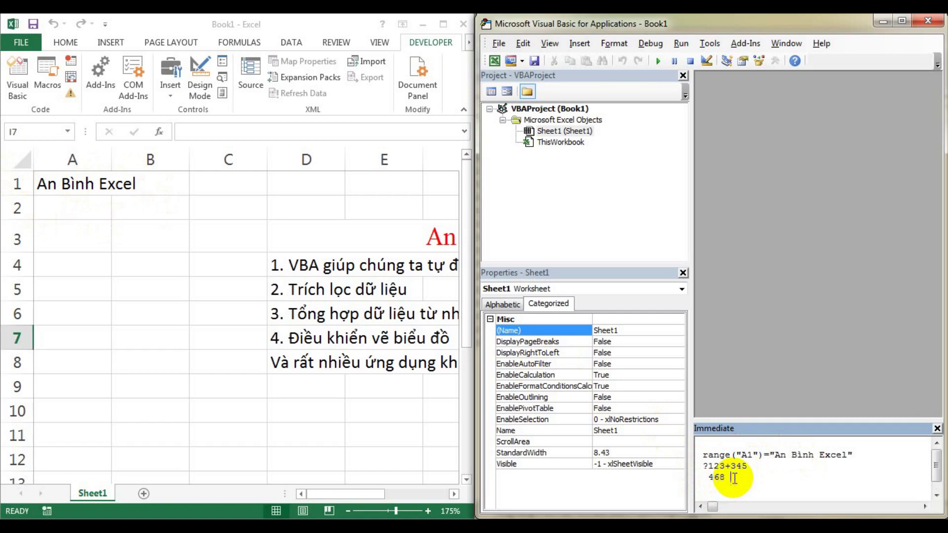
pyautogui.press('Return')
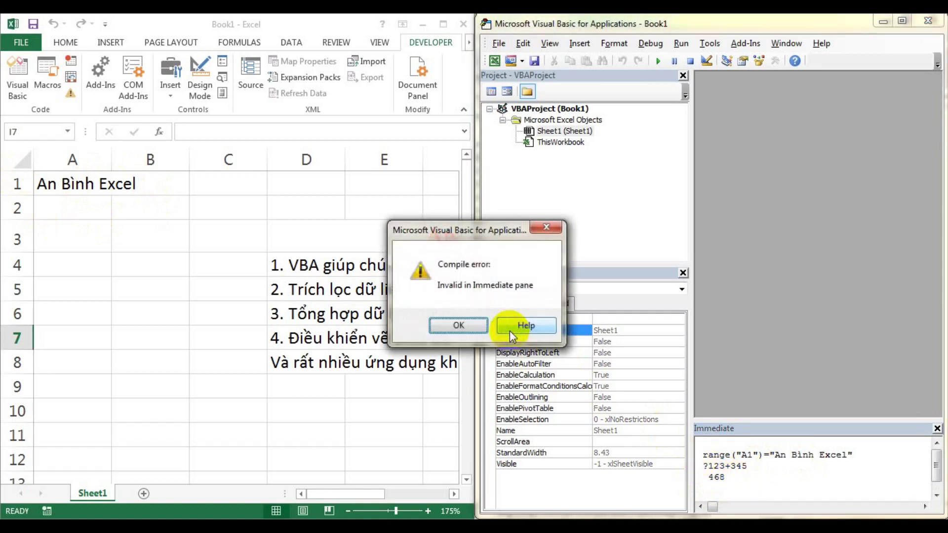
pyautogui.press('Return')
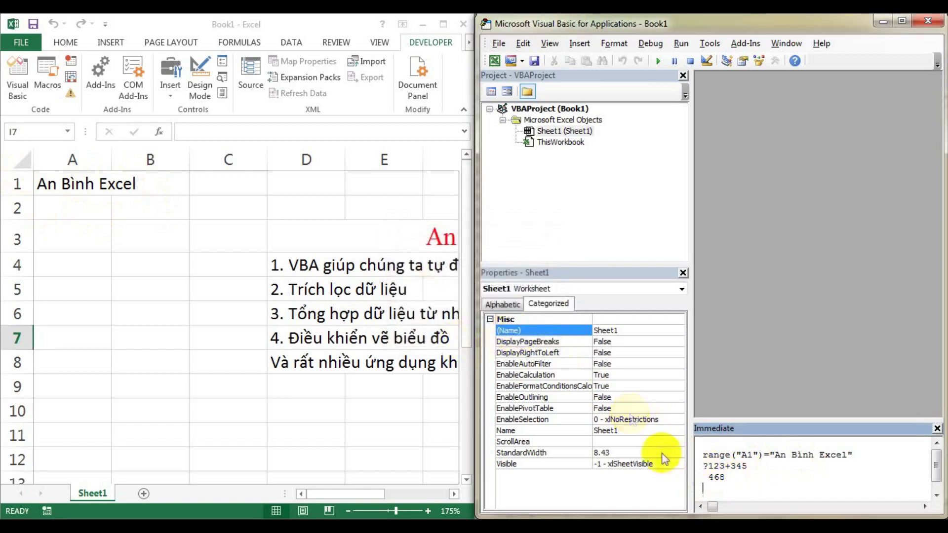
pyautogui.moveTo(726, 481); pyautogui.dragTo(702, 452)
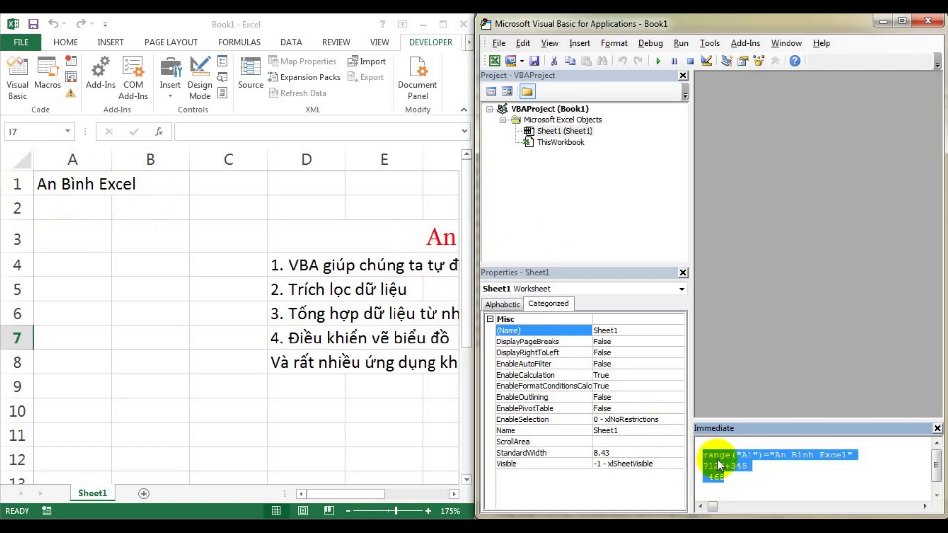
pyautogui.press('Delete')
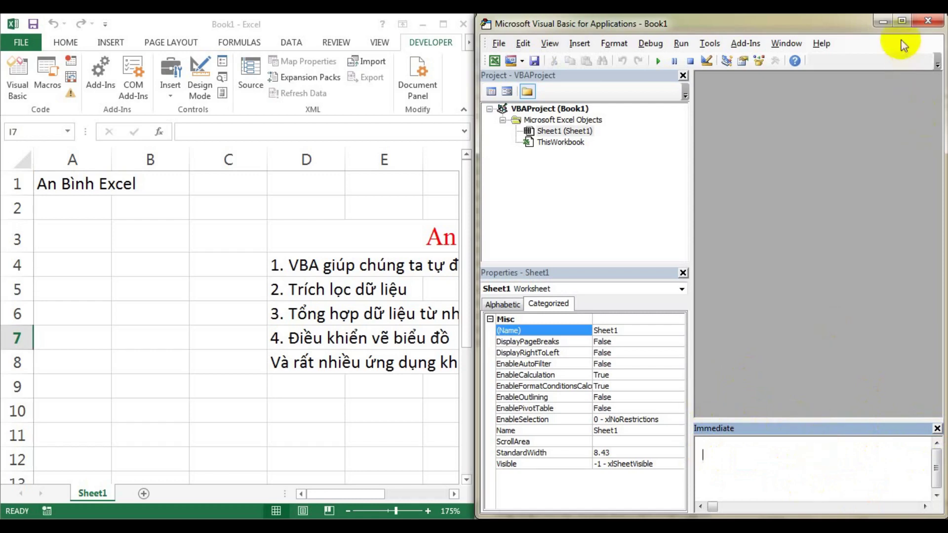
# Step: Maximize the VBA editor, then close and reopen the Immediate window from the View menu
pyautogui.click(902, 21)
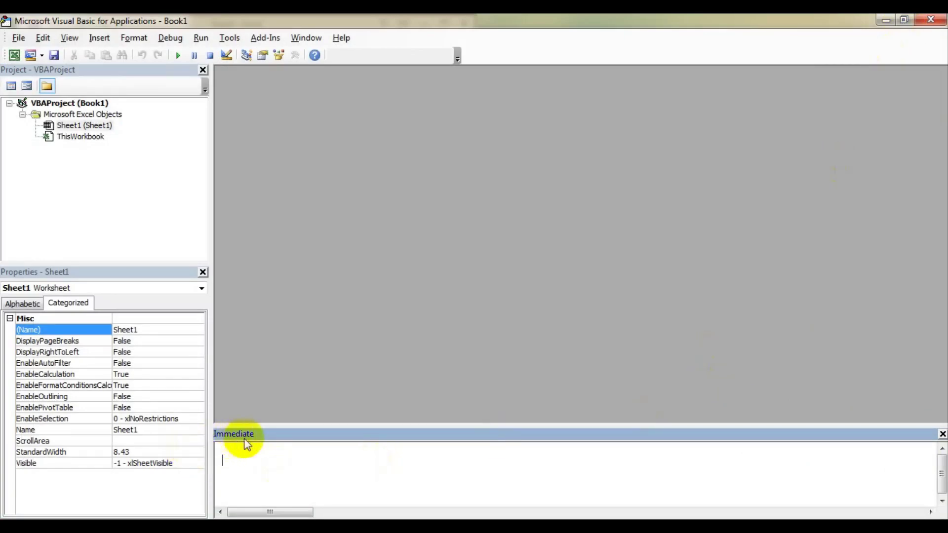
pyautogui.click(942, 434)
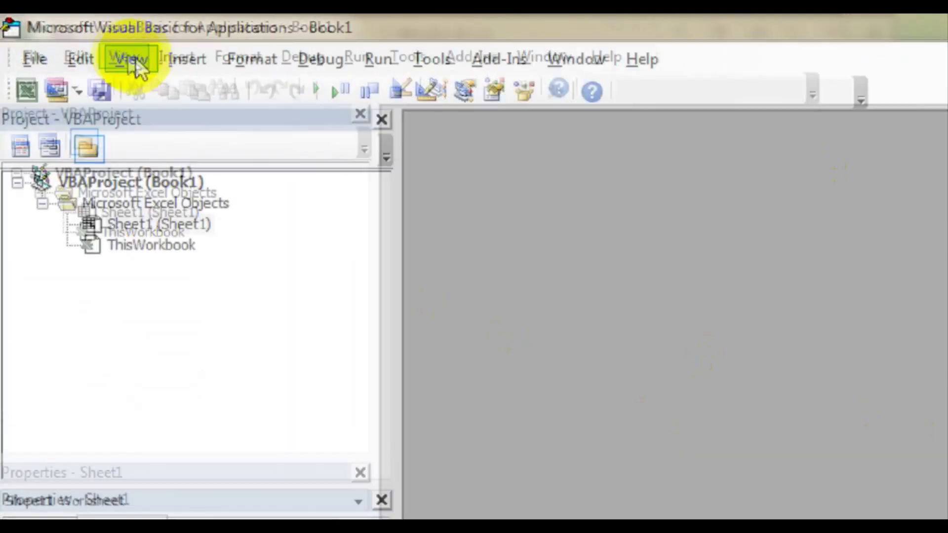
pyautogui.click(72, 40)
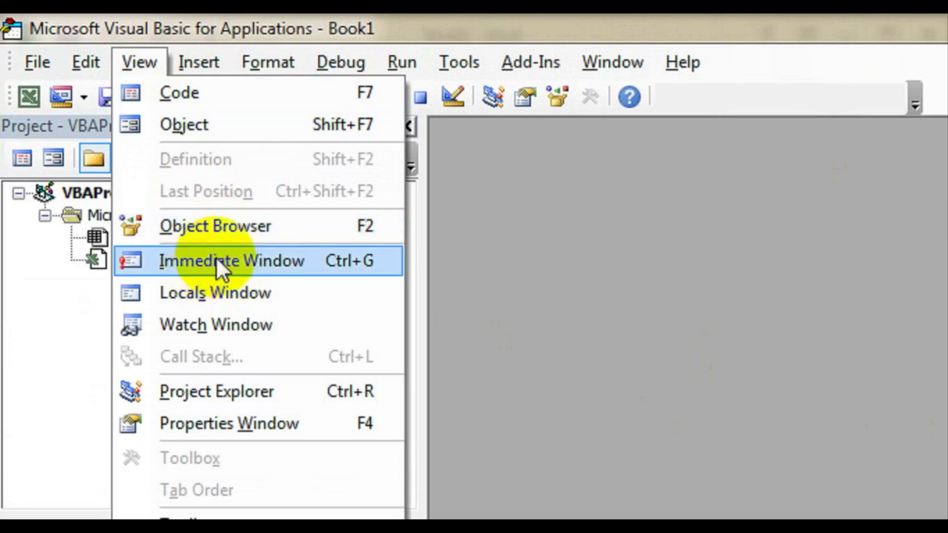
pyautogui.click(359, 260)
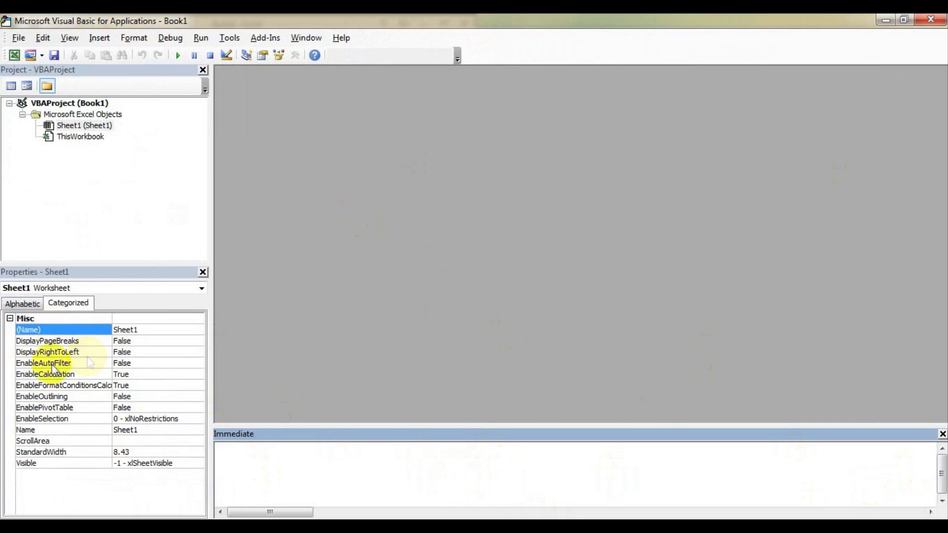
# Step: Close the Properties and Project Explorer panes, then reopen both from the View menu
pyautogui.click(203, 272)
pyautogui.click(202, 70)
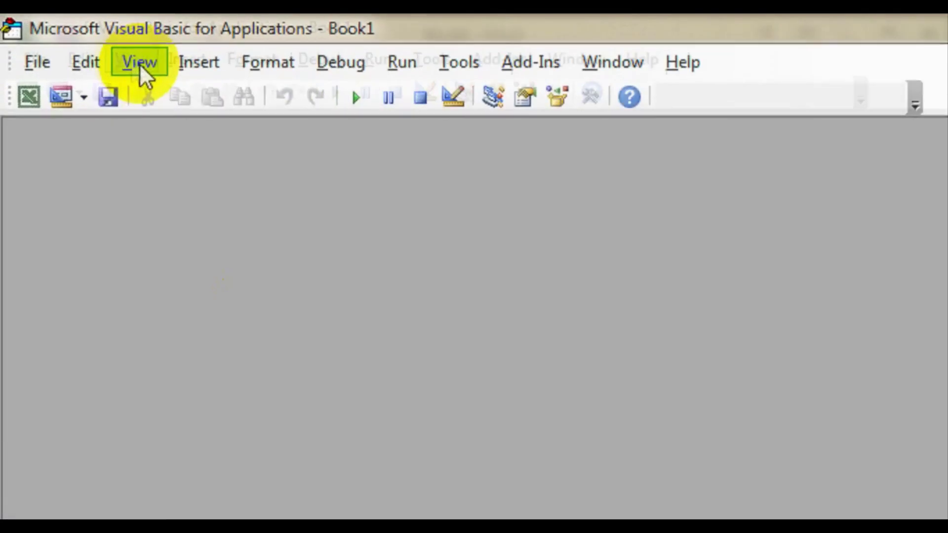
pyautogui.click(70, 38)
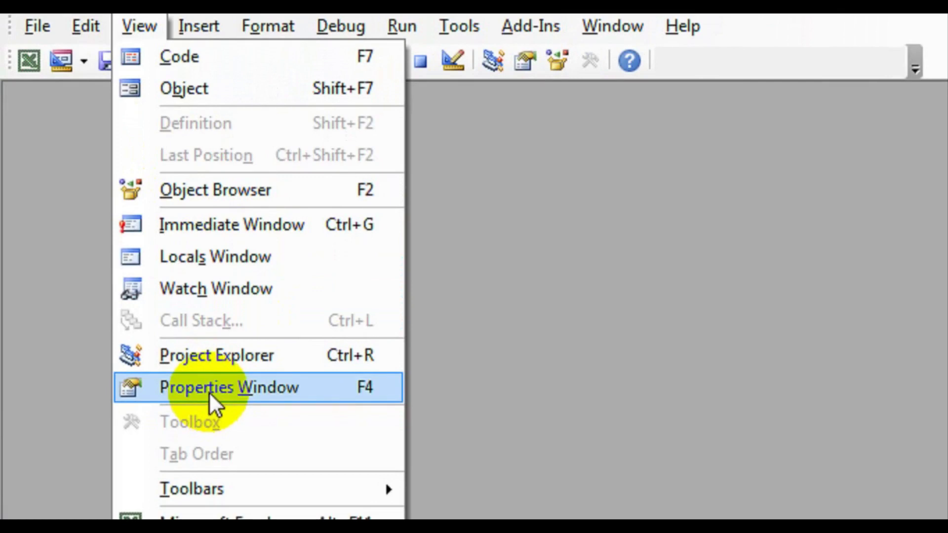
pyautogui.click(209, 391)
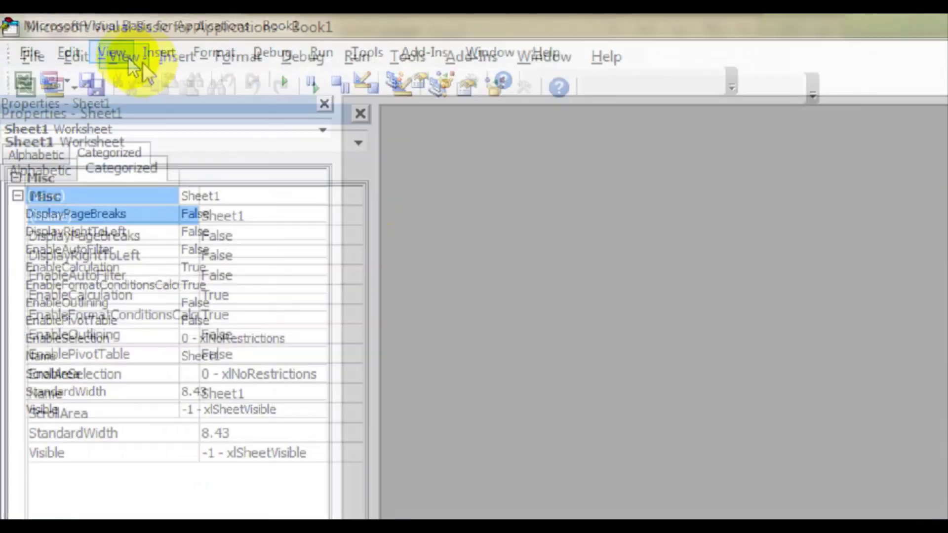
pyautogui.click(71, 39)
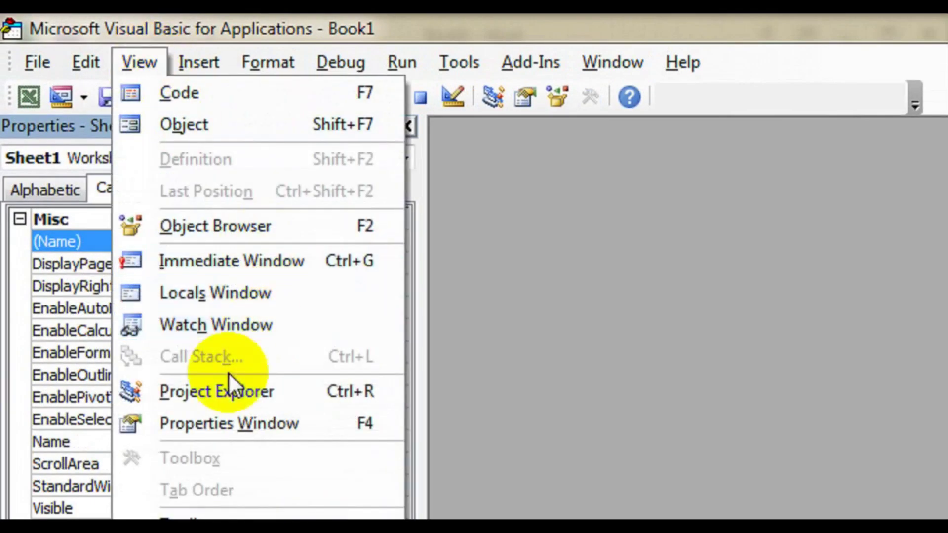
pyautogui.click(281, 390)
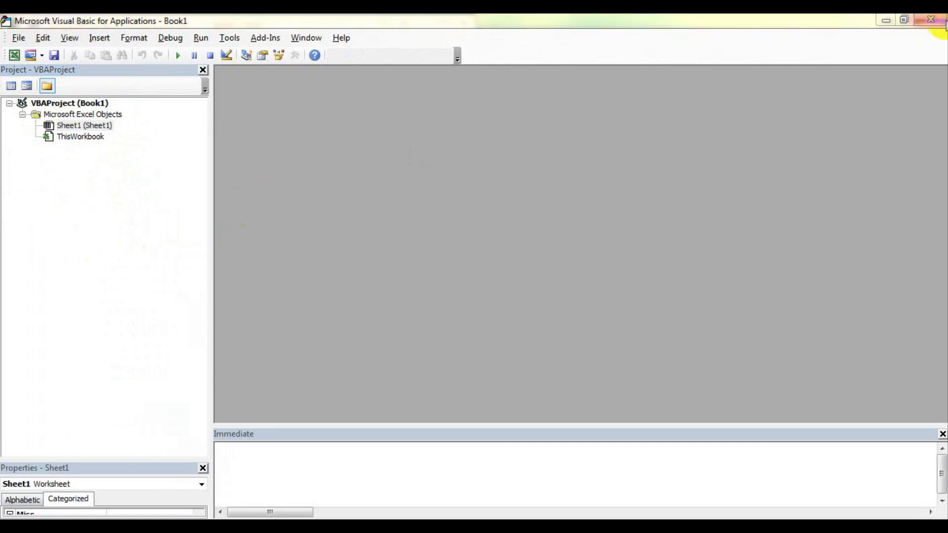
# Step: Close the VBA editor and maximize the Excel Book1 window
pyautogui.click(934, 22)
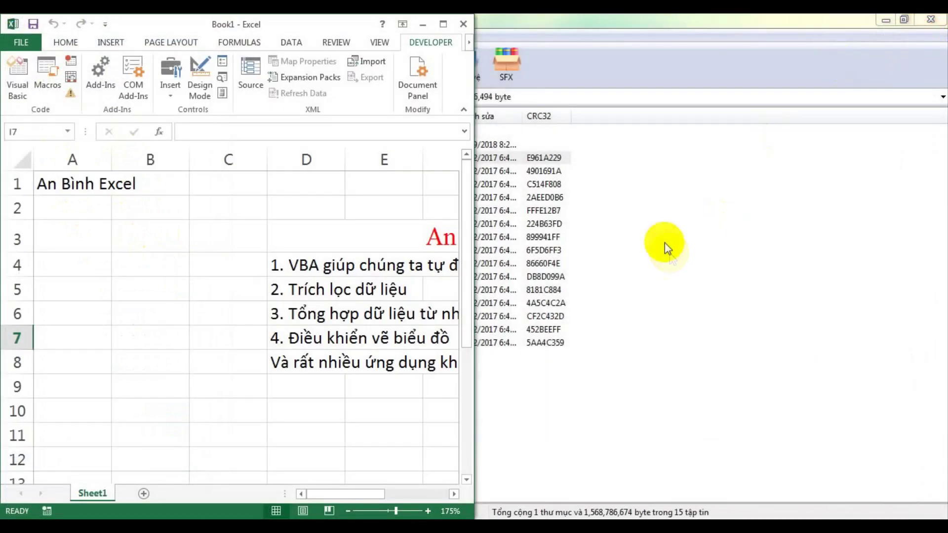
pyautogui.click(443, 24)
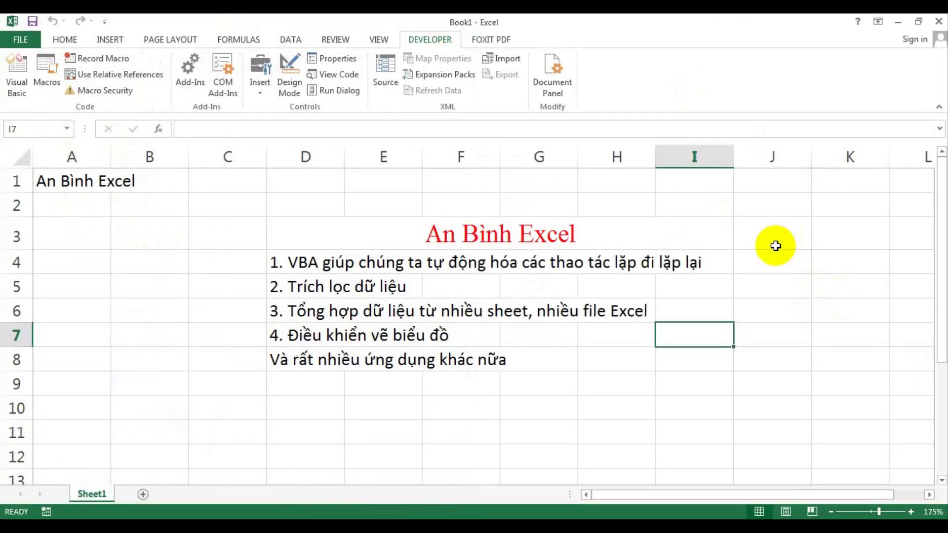